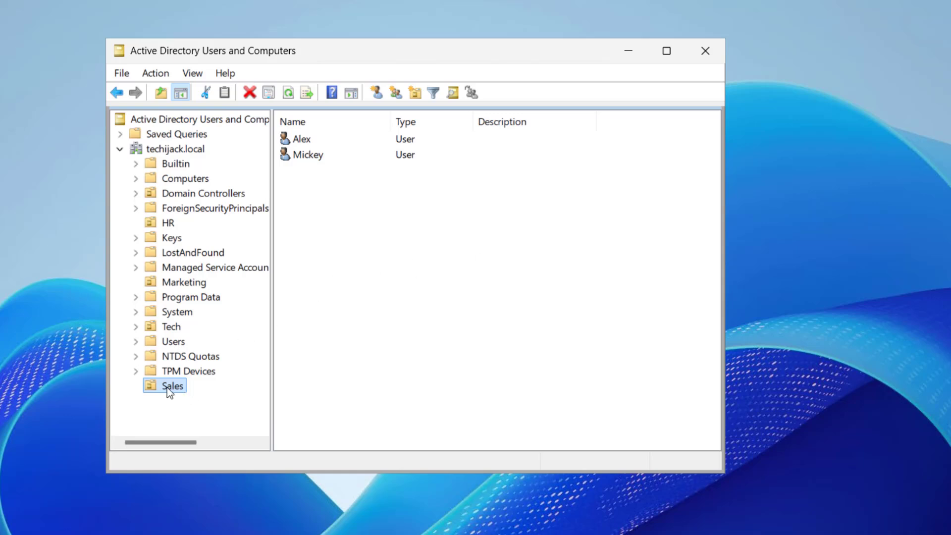
Step: Create a global security group named FineGrainedPSO in the Sales organizational unit
right_click(167, 387)
mouse_move(260, 180)
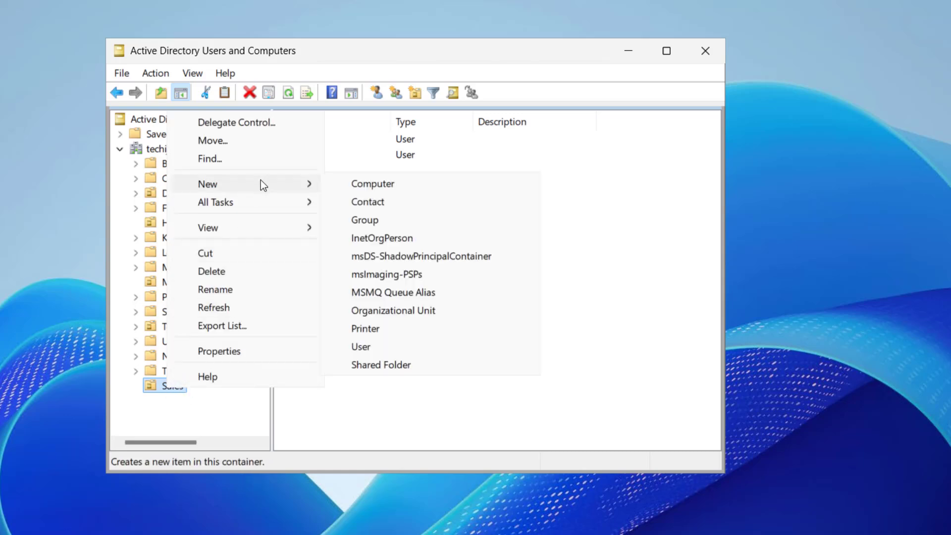
click(358, 220)
text(FineGrainedPSO)
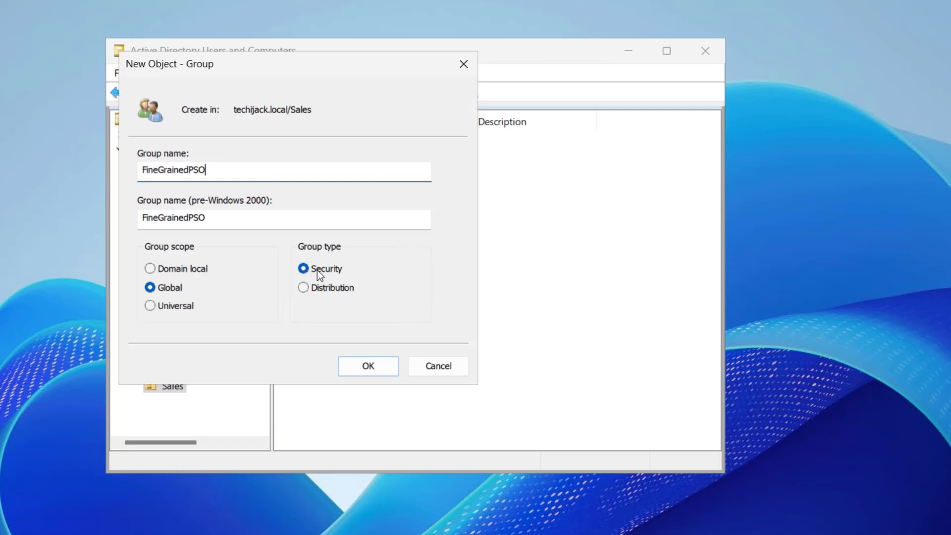
click(355, 367)
Step: Add the two user accounts from the Sales organizational unit as members of the FineGrainedPSO group and save its properties
double_click(297, 153)
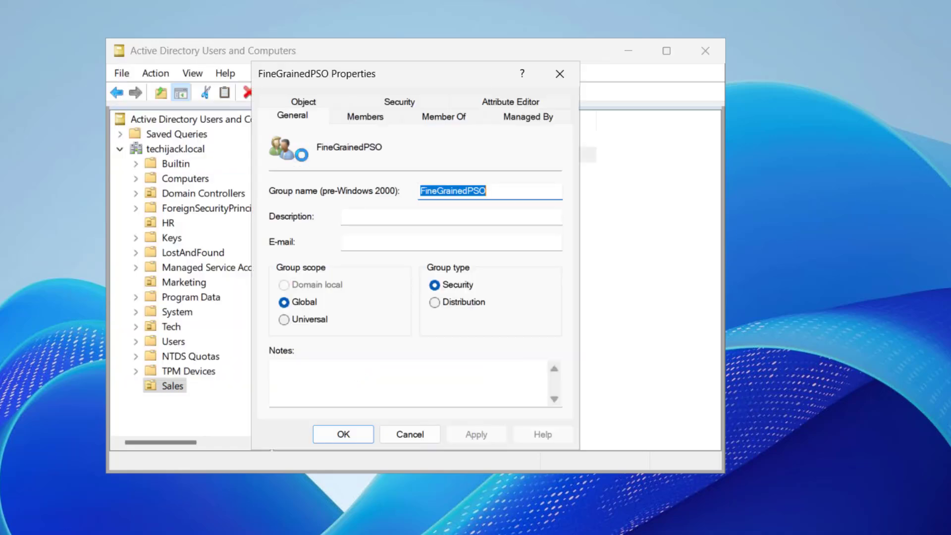
click(352, 120)
click(297, 386)
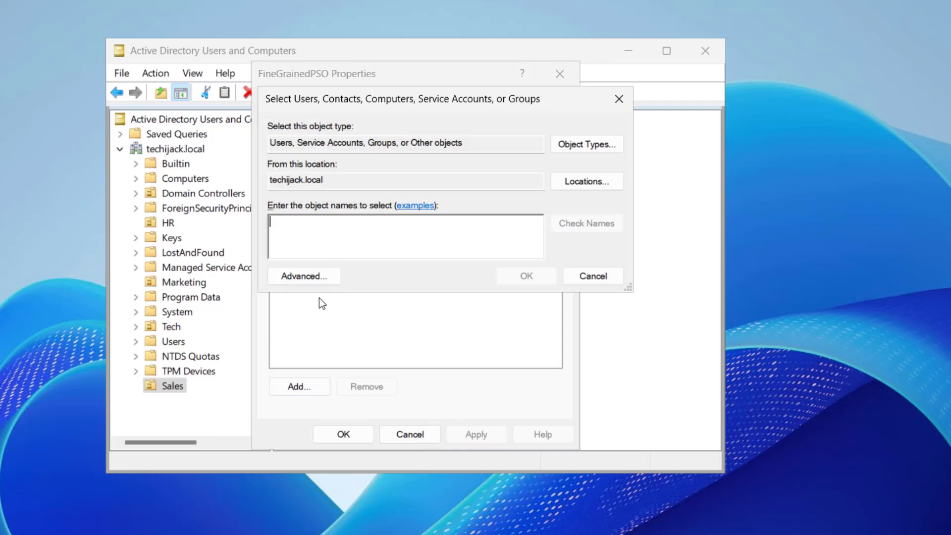
click(315, 277)
click(638, 279)
click(292, 464)
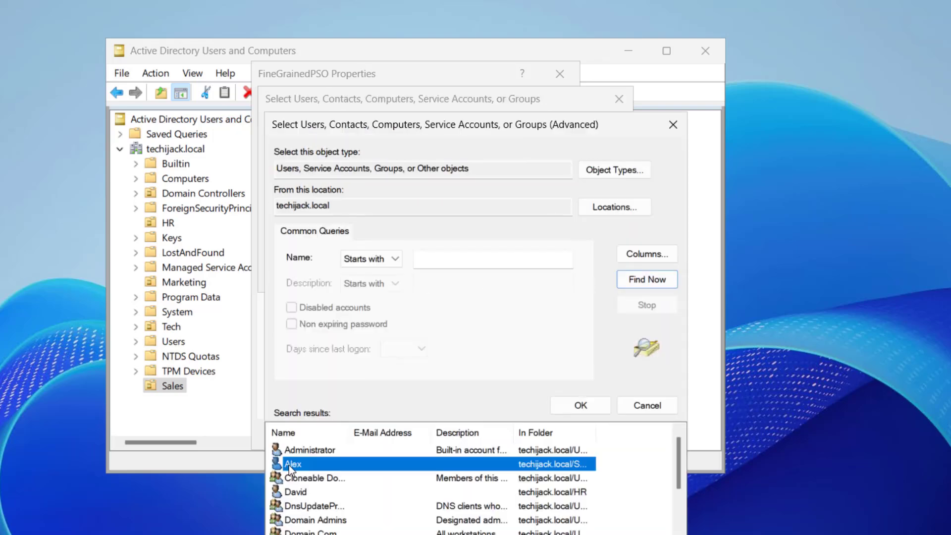
scroll(316, 511, down, 3)
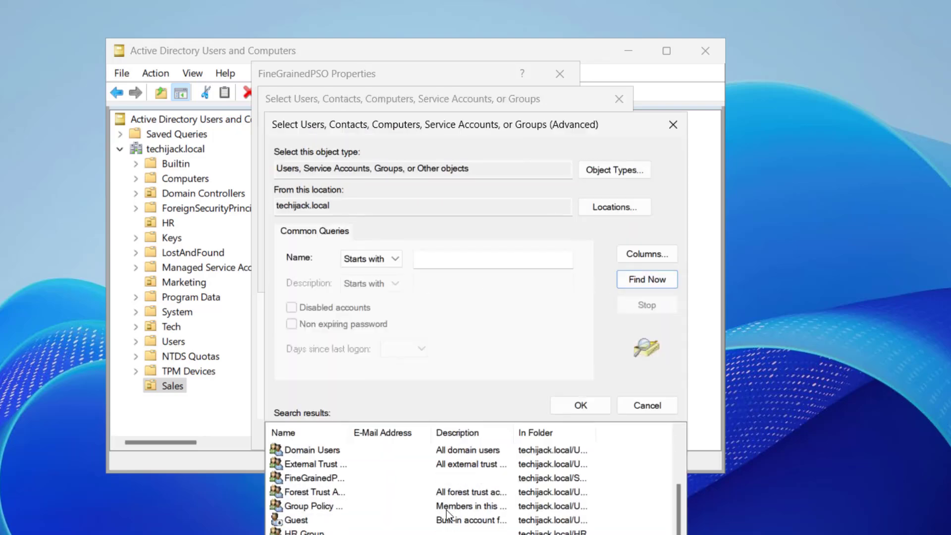
click(580, 405)
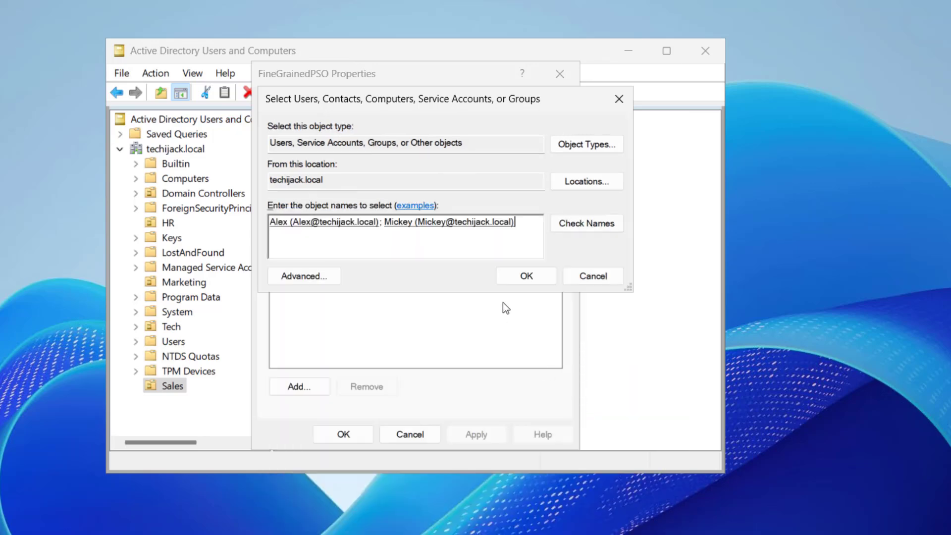
key(Return)
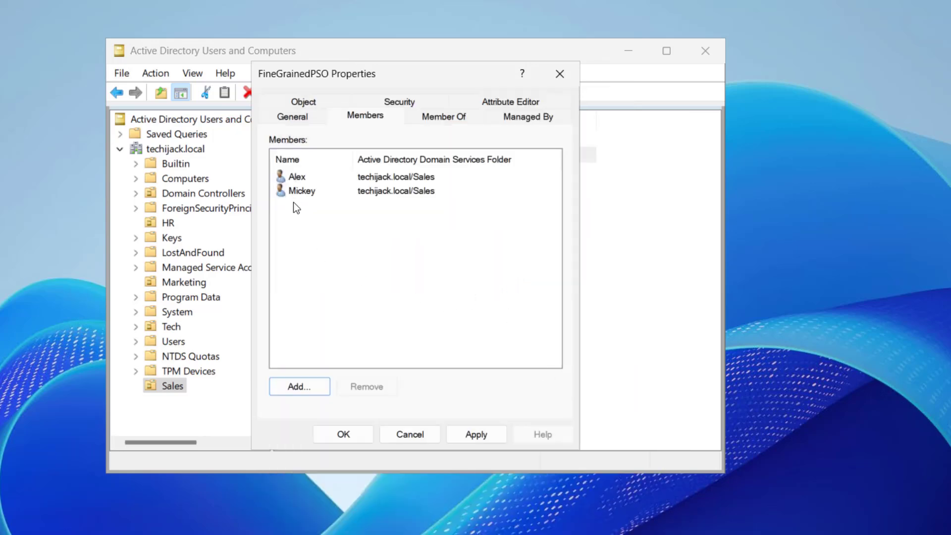
click(470, 438)
click(353, 439)
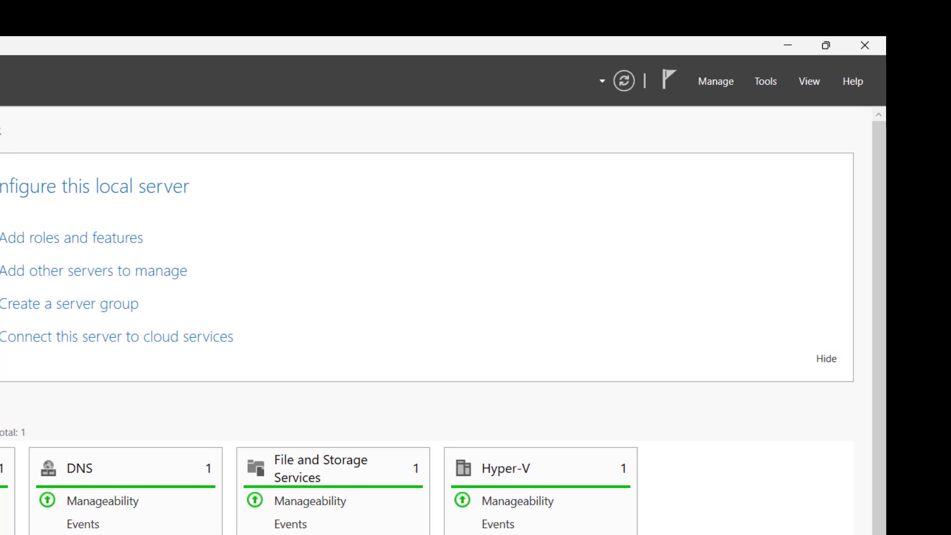
Step: Open ADSI Edit from Server Manager and connect to the Default naming context on the default server
click(760, 84)
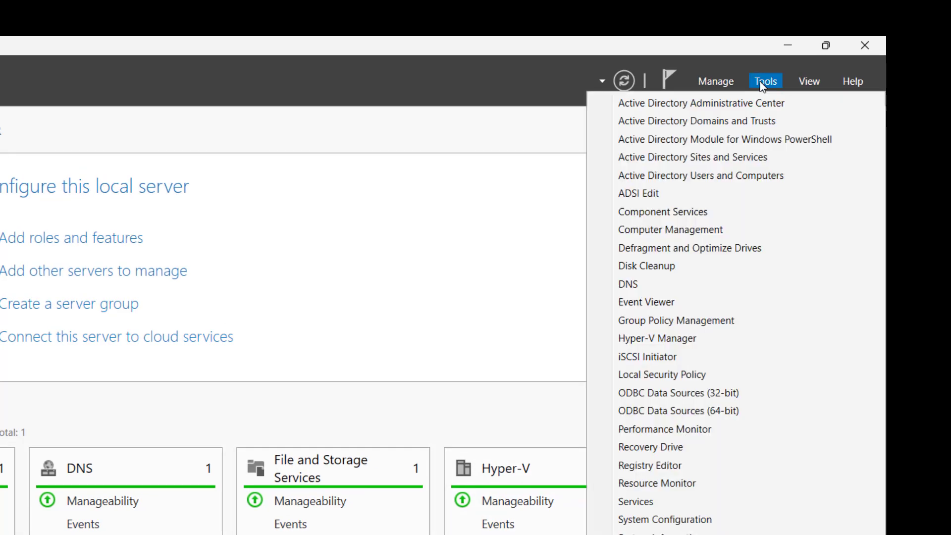
click(635, 194)
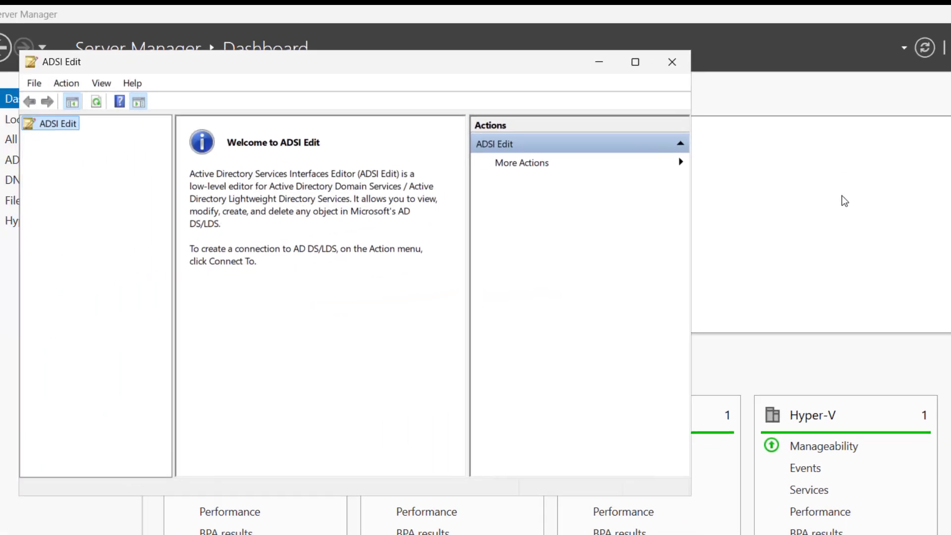
right_click(46, 124)
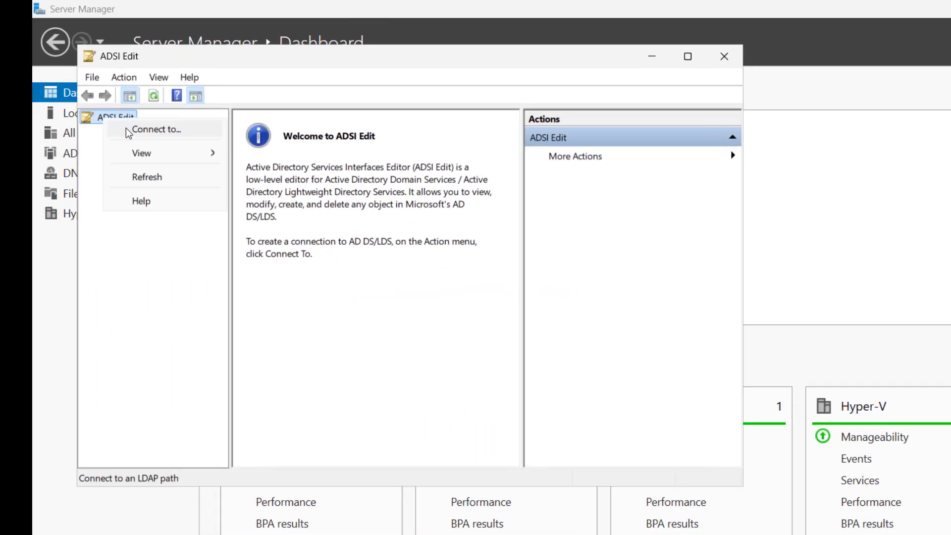
click(126, 128)
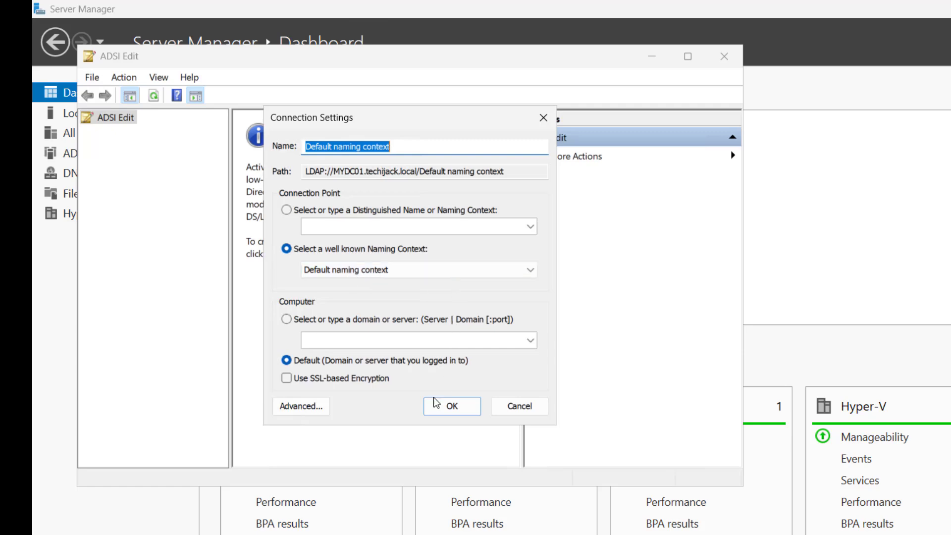
click(448, 405)
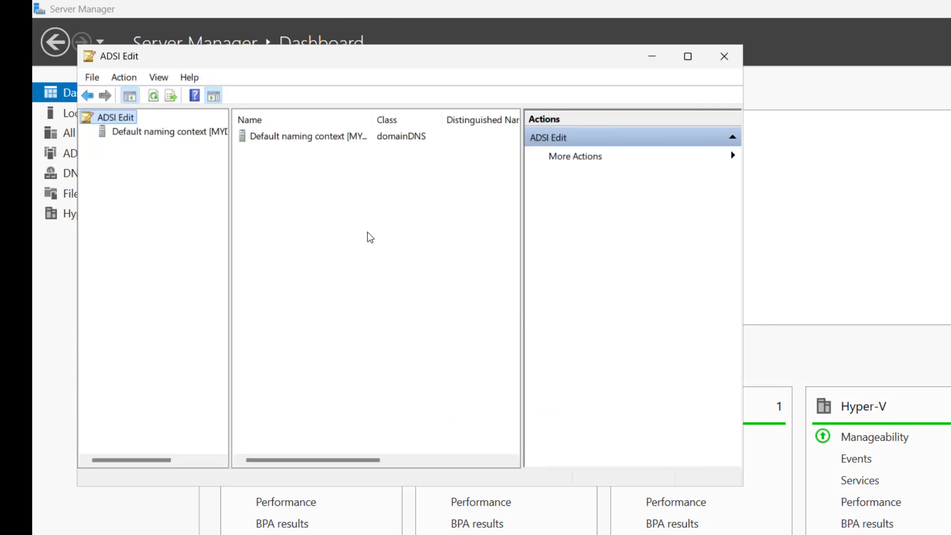
Step: Expand DC=techijack,DC=local down to CN=System and select its Password Settings Container
click(102, 133)
click(88, 132)
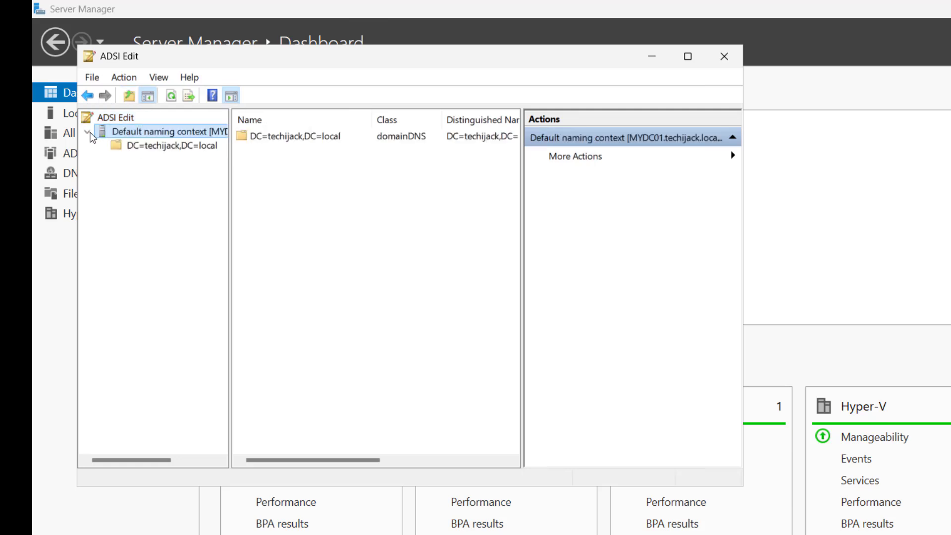
click(118, 145)
click(102, 146)
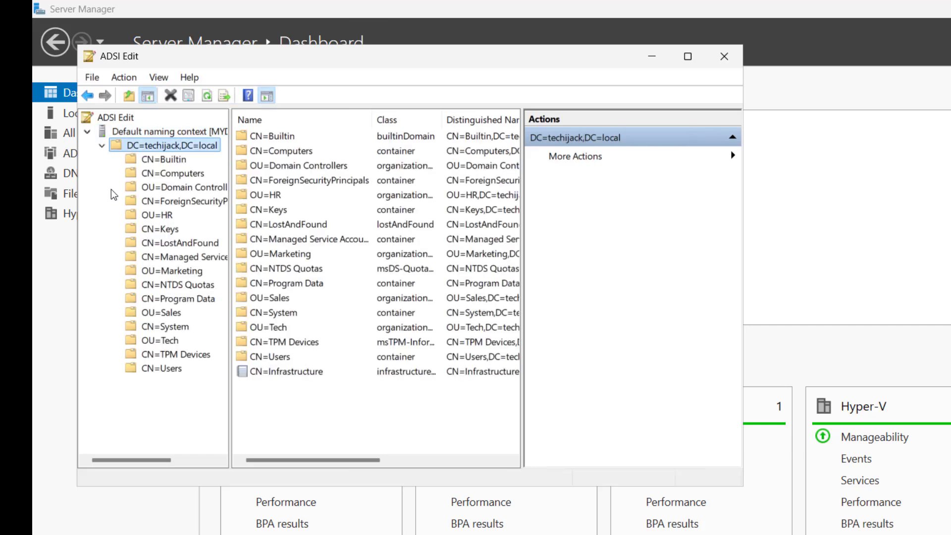
click(133, 328)
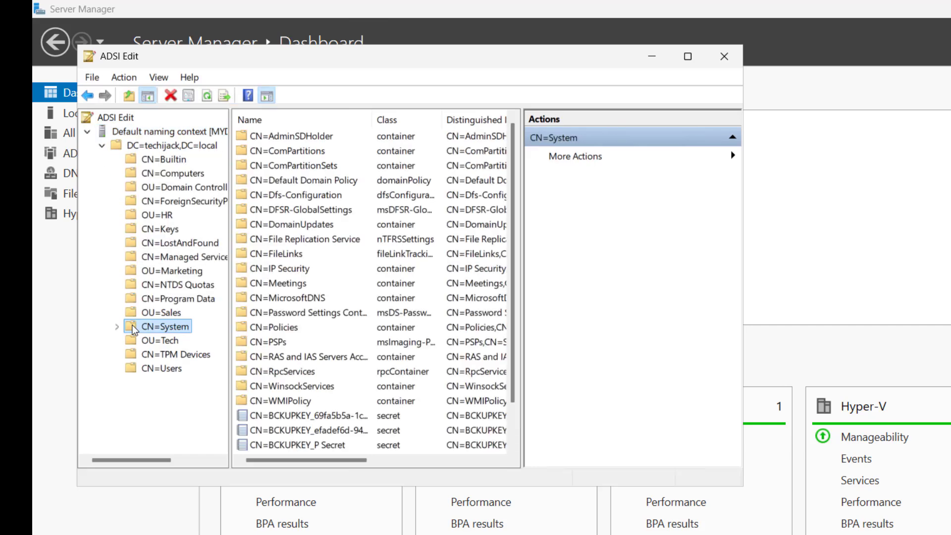
click(117, 327)
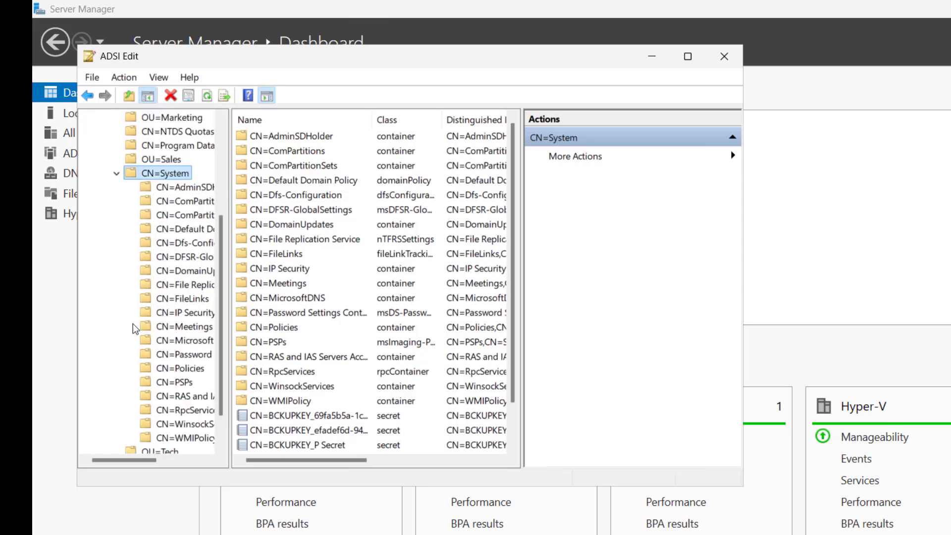
click(160, 355)
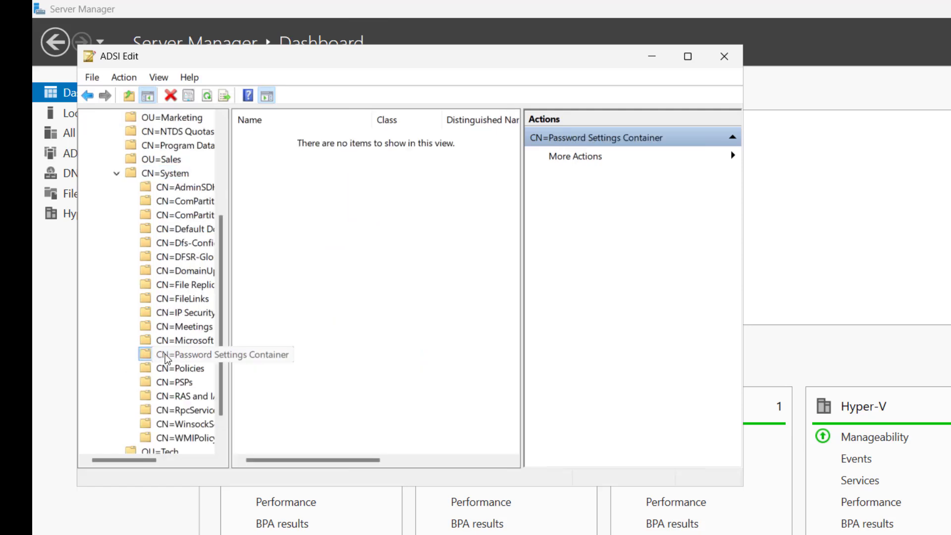
Step: Start a new msDS-PasswordSettings object in the Password Settings Container with common name FineGrainedPSO and password settings precedence 1
right_click(166, 358)
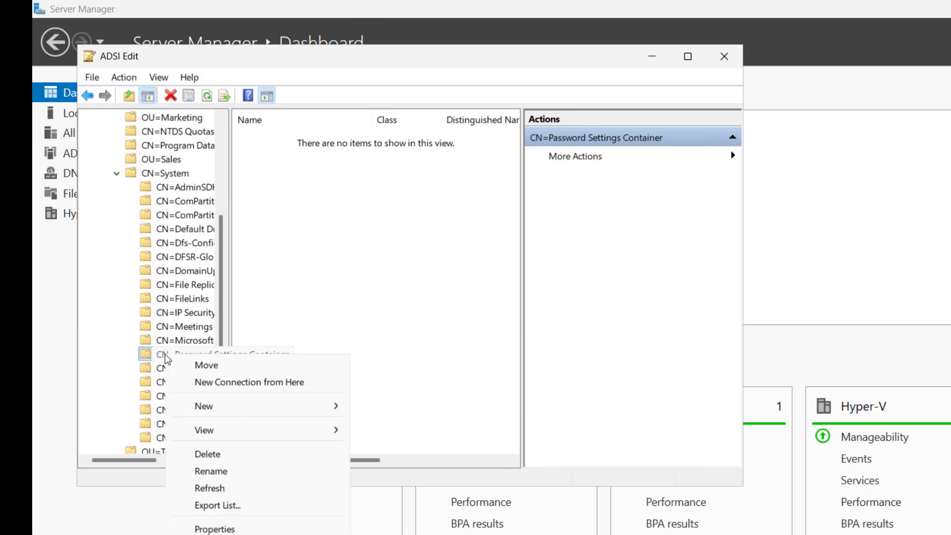
mouse_move(290, 413)
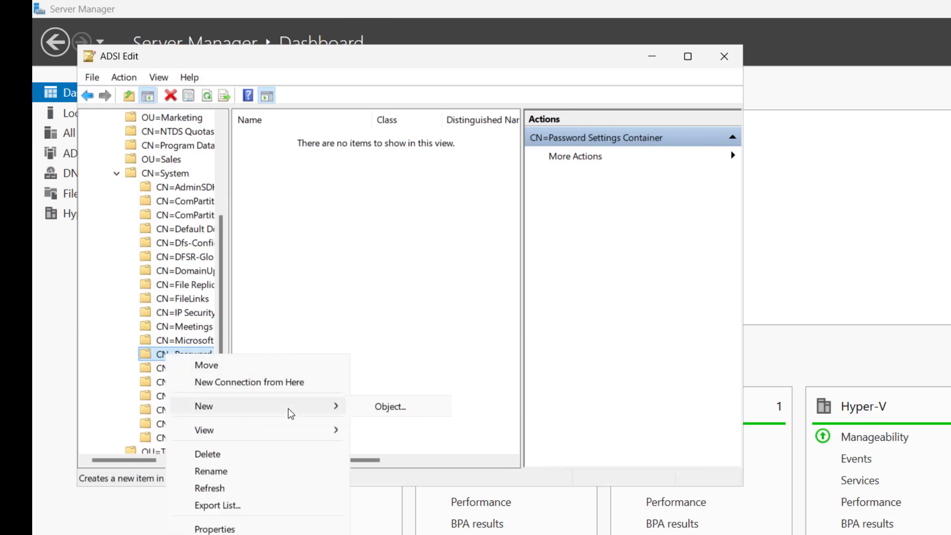
click(390, 406)
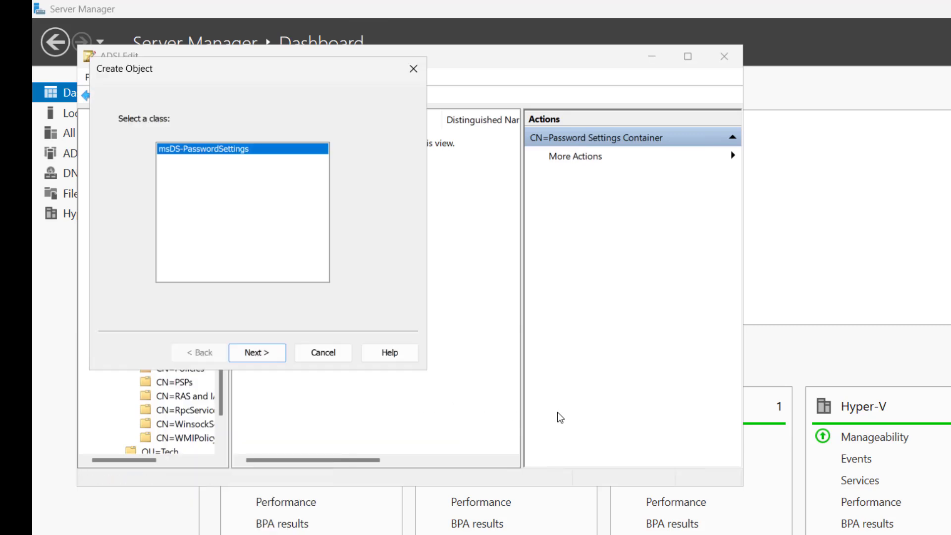
click(270, 354)
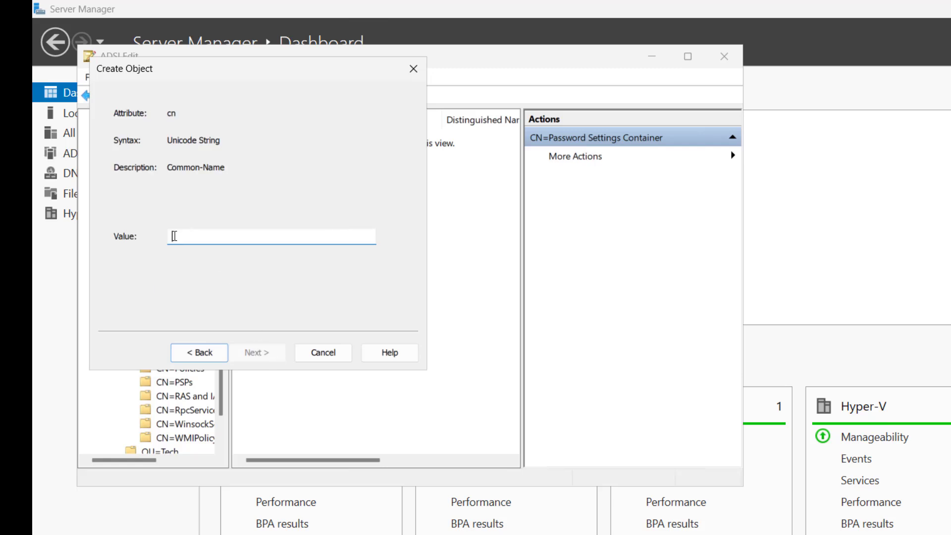
text(FineGrainedPSO)
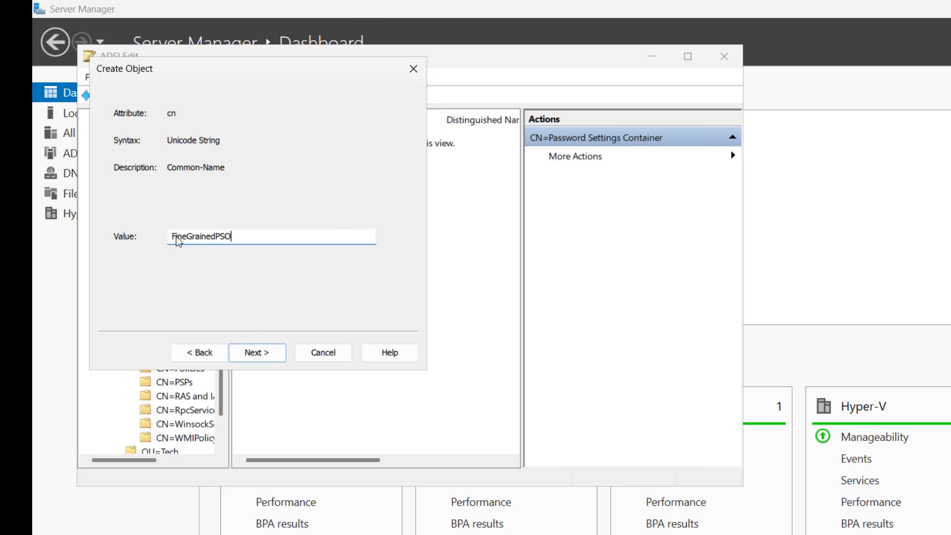
click(264, 356)
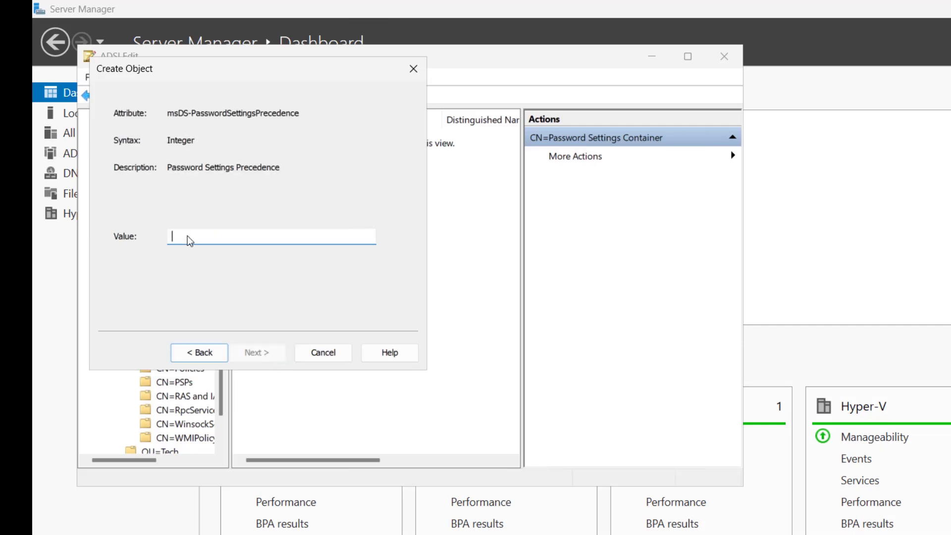
text(1)
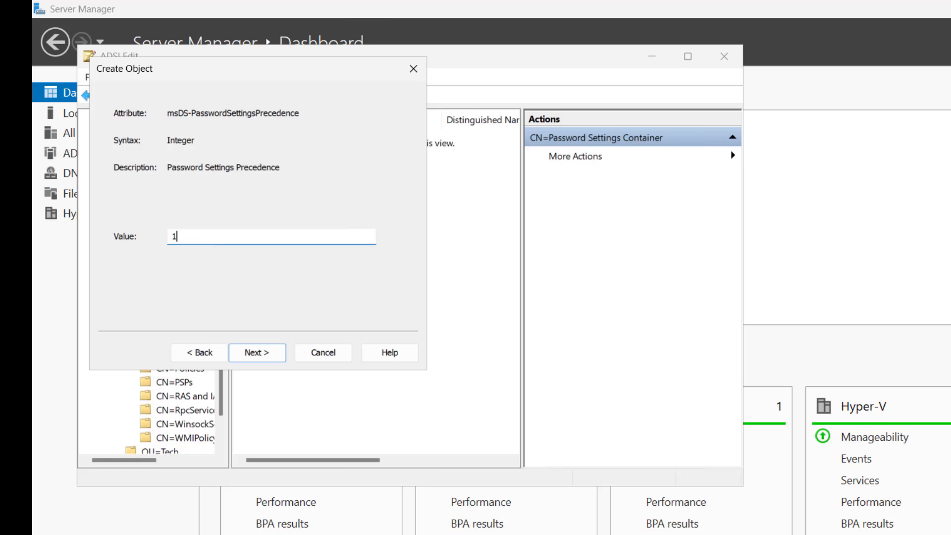
click(258, 357)
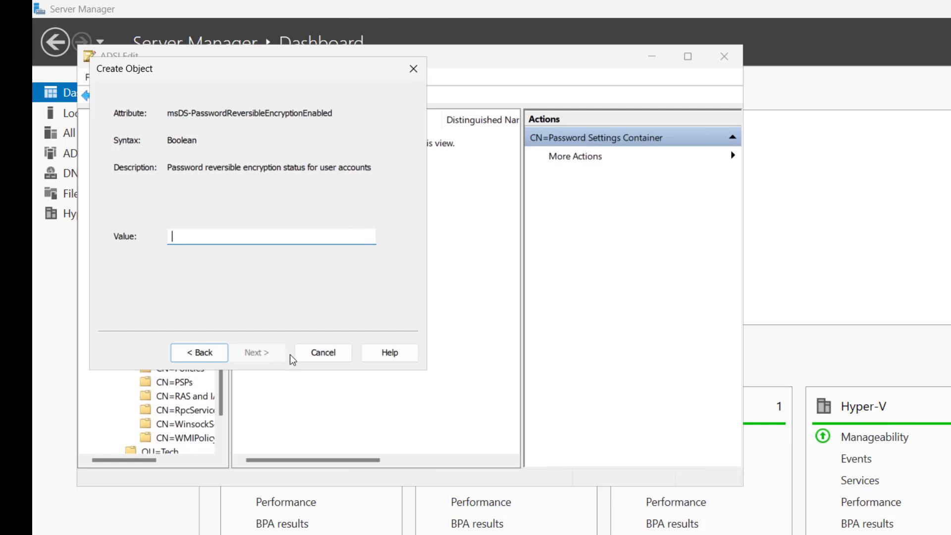
Step: Set the new object's reversible encryption attribute to FALSE and its password history length to 24
text(FALSE)
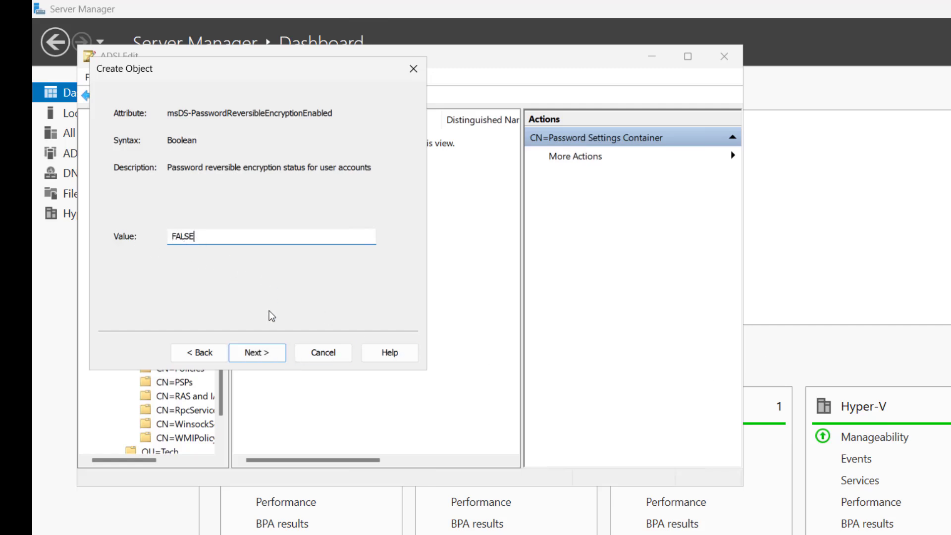
click(248, 355)
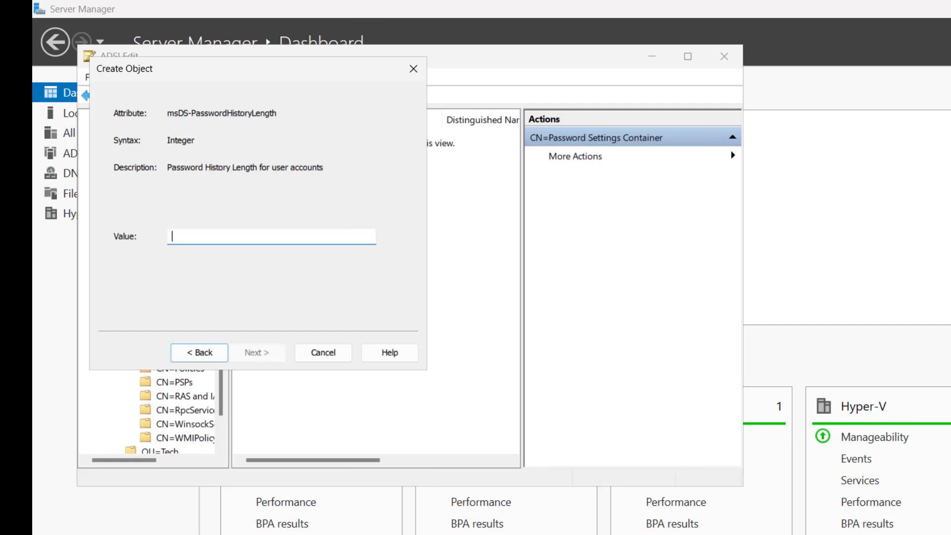
text(24)
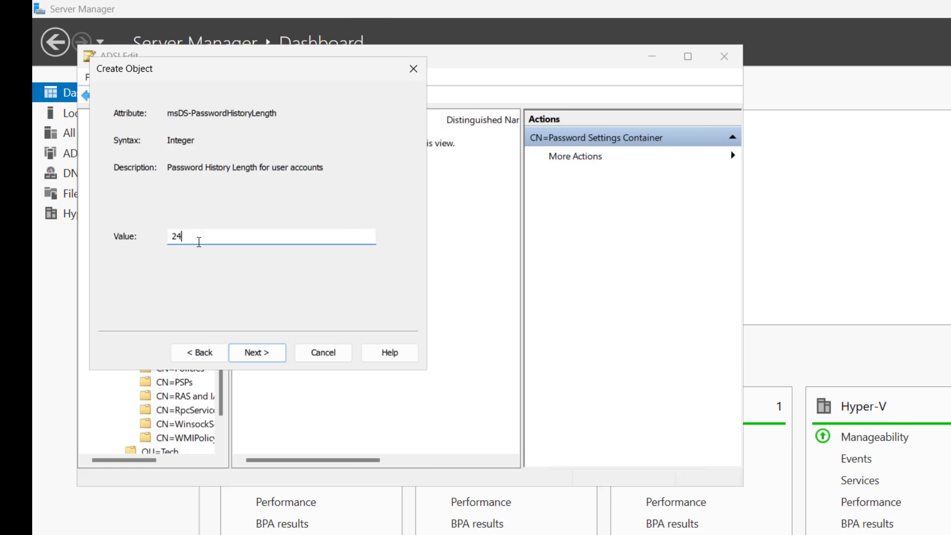
click(261, 354)
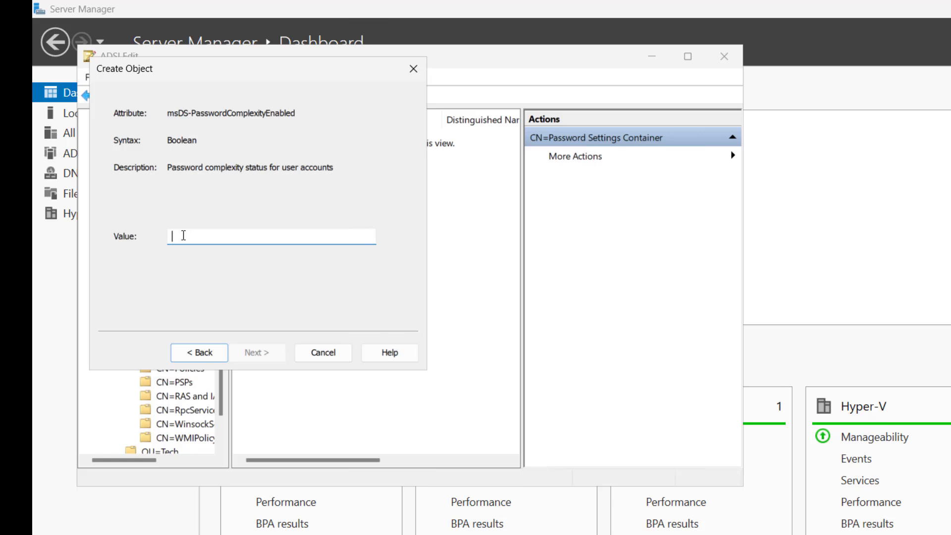
Step: Set the new object's password complexity attribute to TRUE and its minimum password length to 14
text(TRUE)
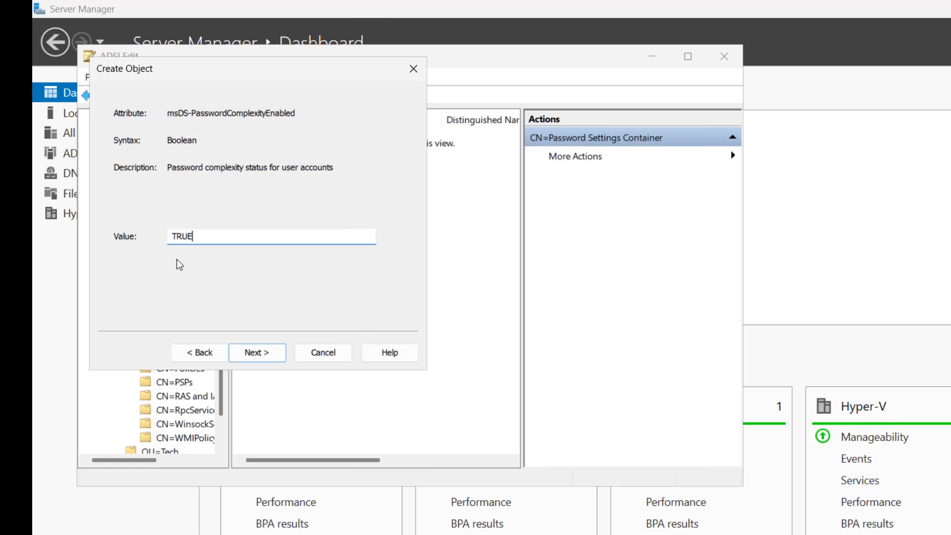
click(260, 354)
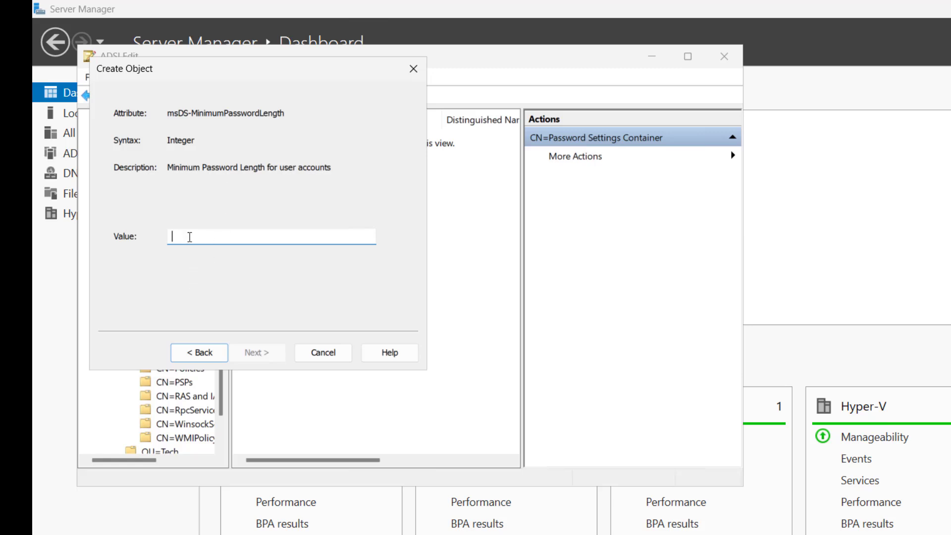
text(14)
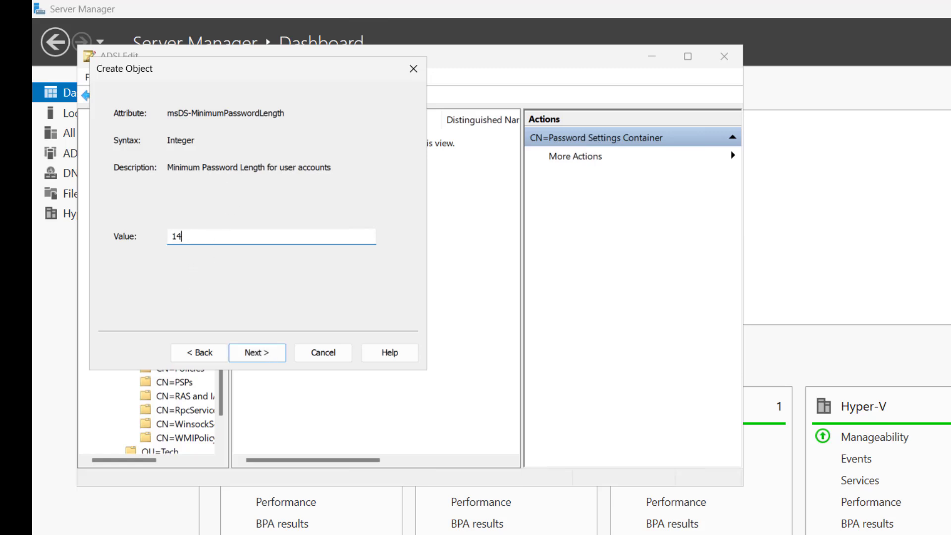
click(255, 354)
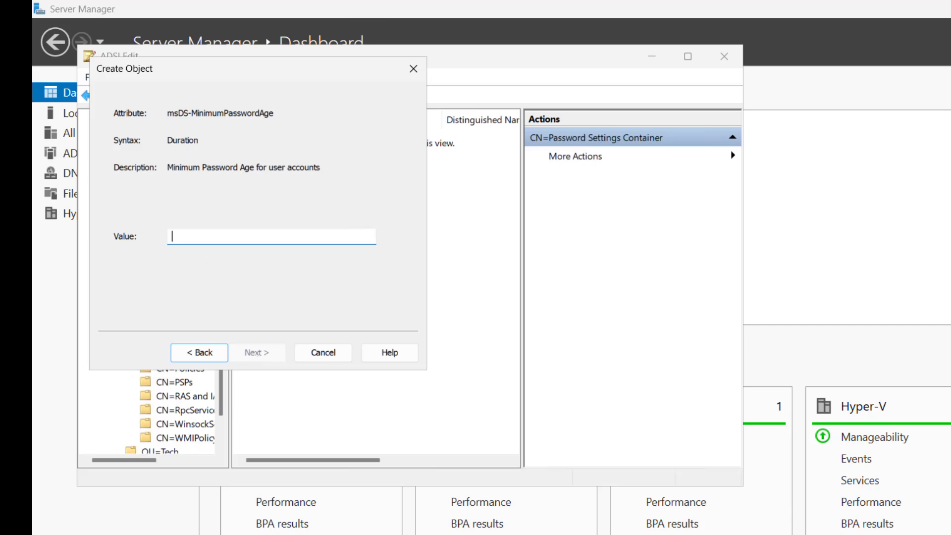
Step: Set the new object's minimum password age to 00:00:00:00 and its maximum password age to 07:00:00:00
text(00:00:00:00)
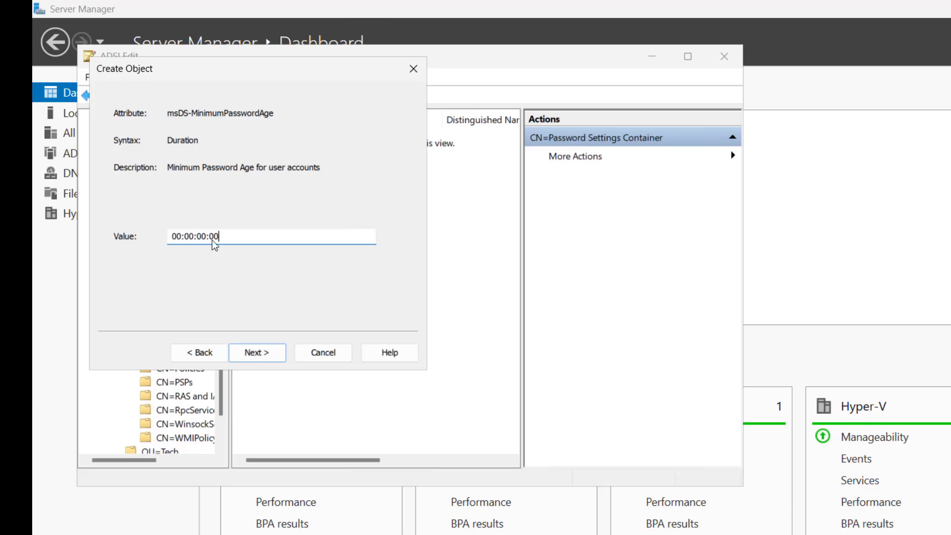
click(257, 352)
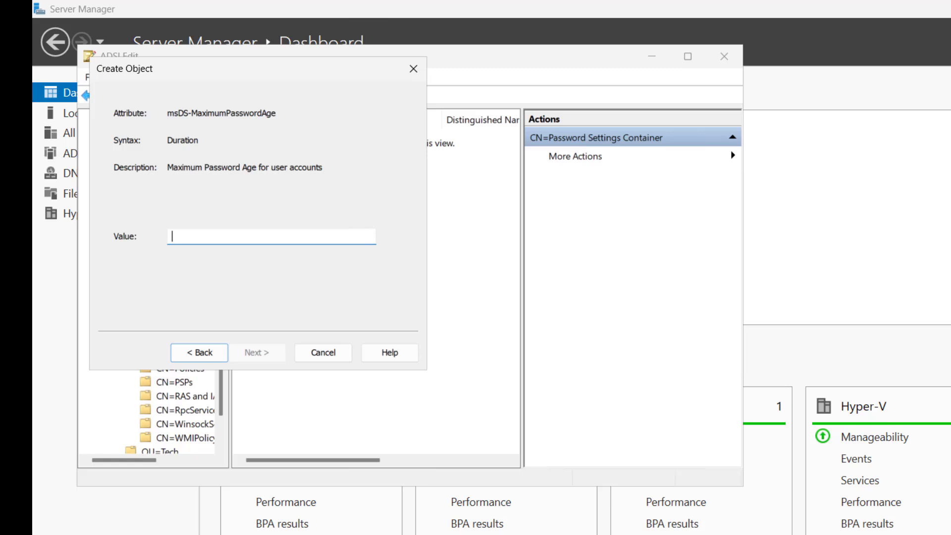
text(07:00:00:00)
click(250, 353)
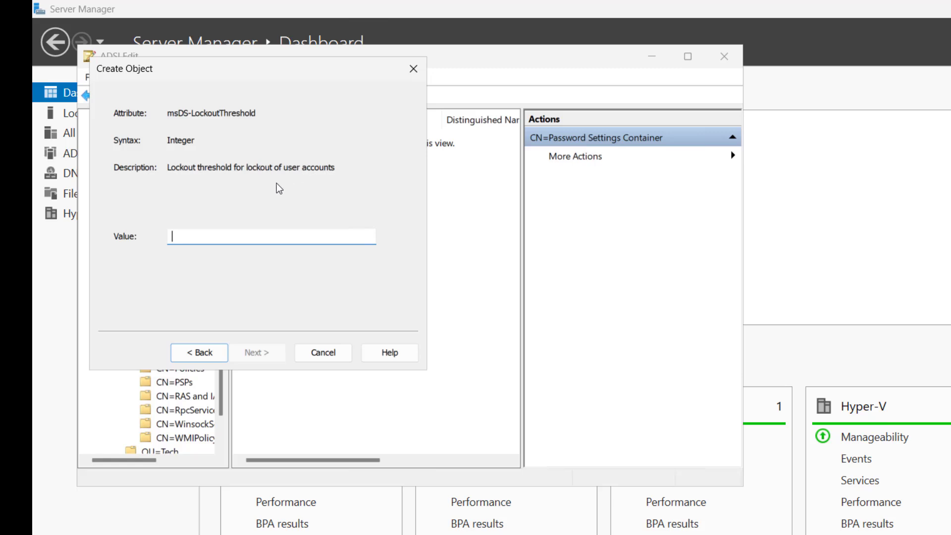
Step: Set the new object's lockout threshold to 3 and its lockout observation window to 00:00:15:00
text(3)
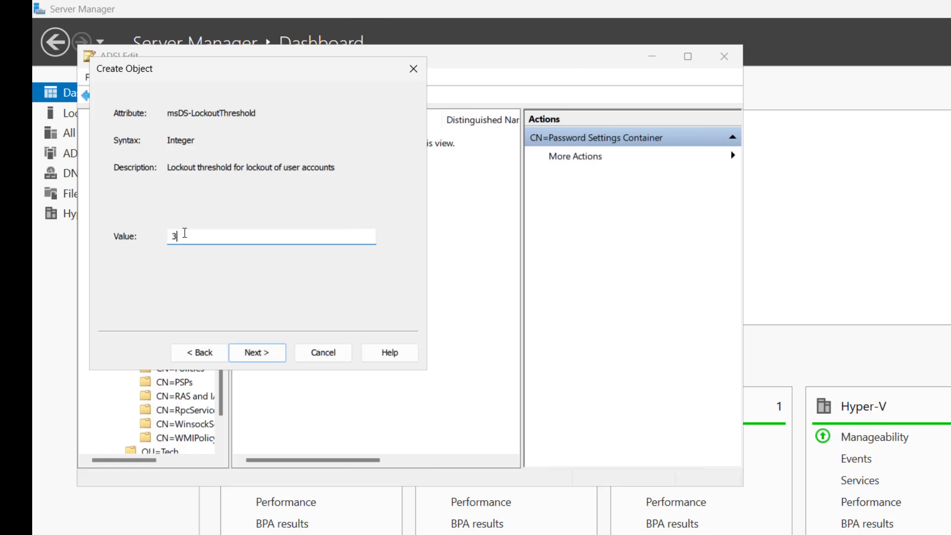
click(260, 355)
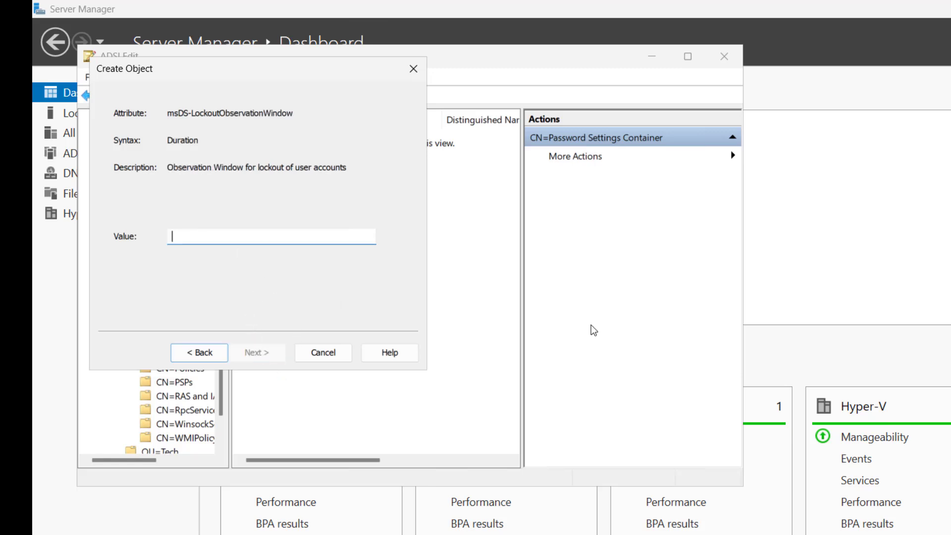
text(00:00:15:00)
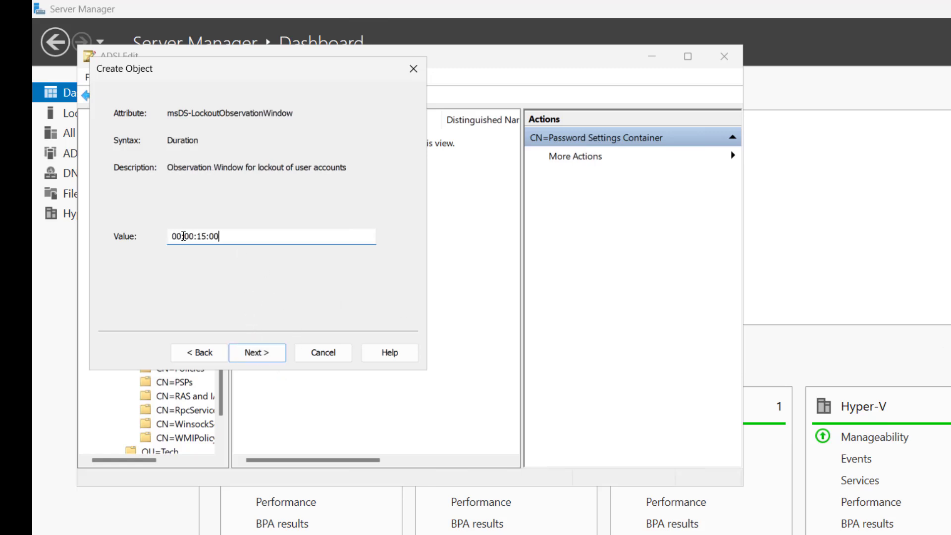
click(260, 356)
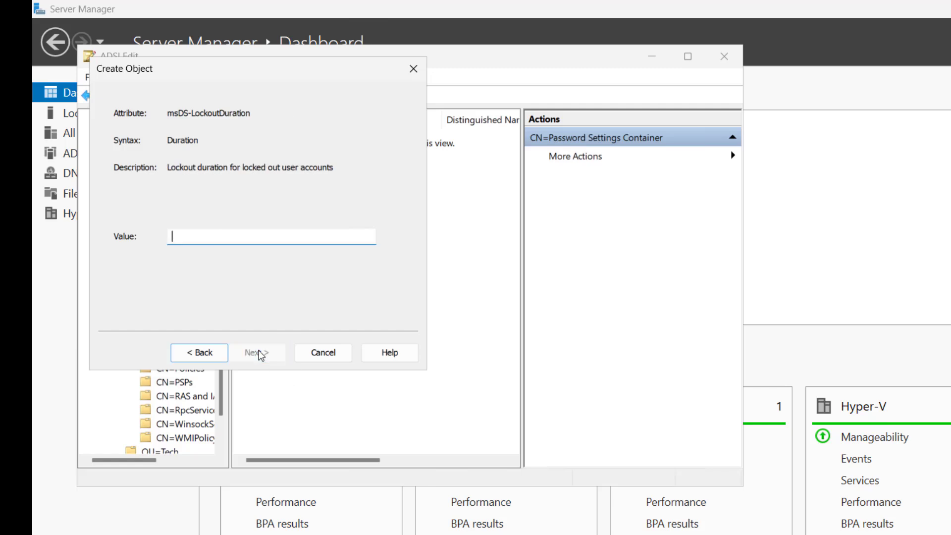
Step: Set the lockout duration to 00:00:15:00 and finish creating the password settings object
text(00:00:15:00)
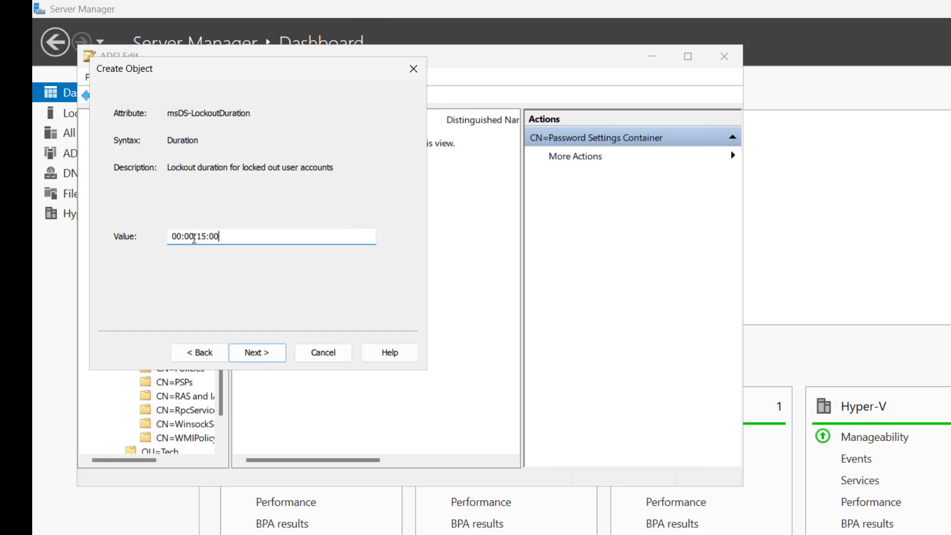
click(249, 355)
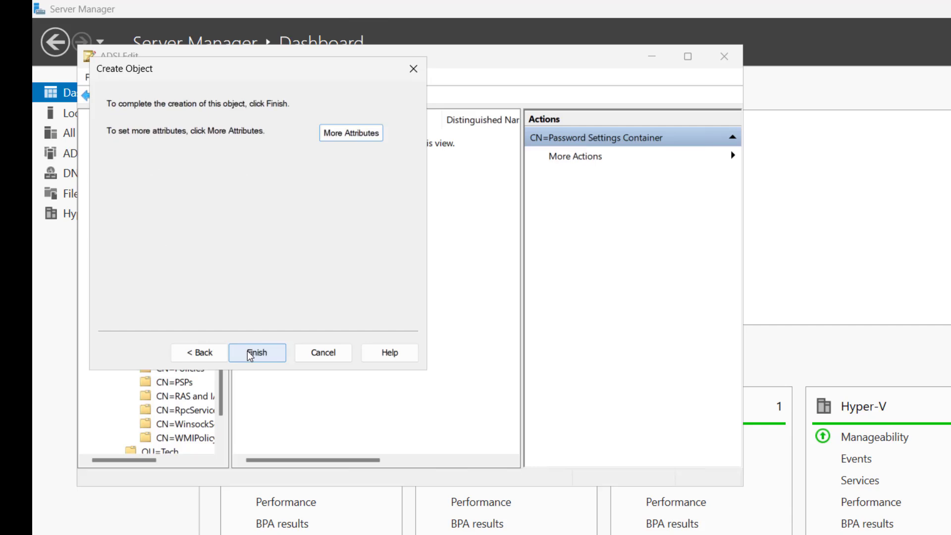
click(280, 349)
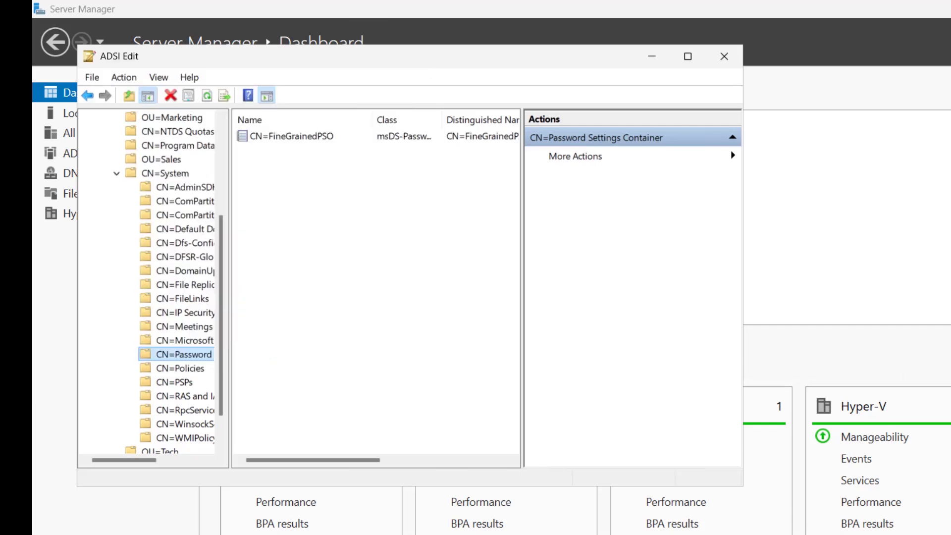
Step: Open the msDS-PSOAppliesTo attribute of CN=FineGrainedPSO for editing
double_click(291, 136)
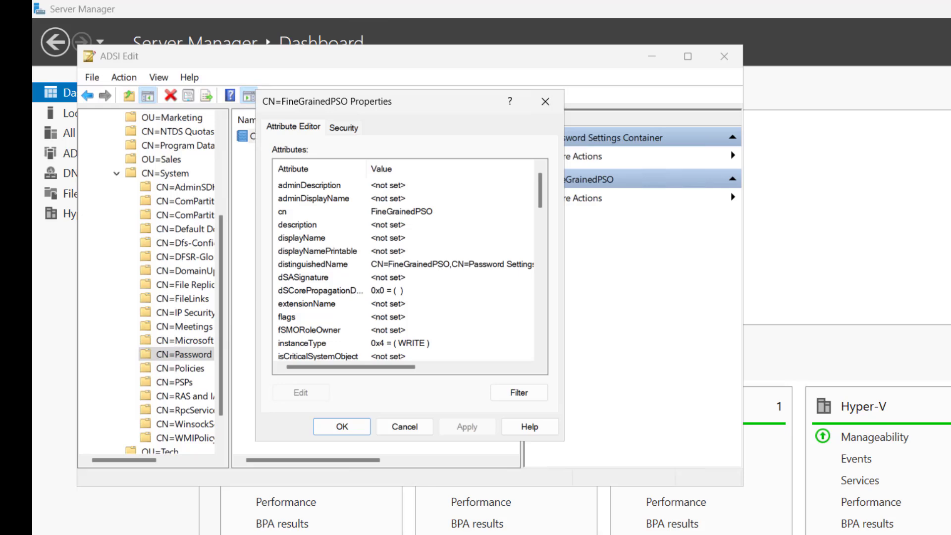
scroll(304, 322, down, 10)
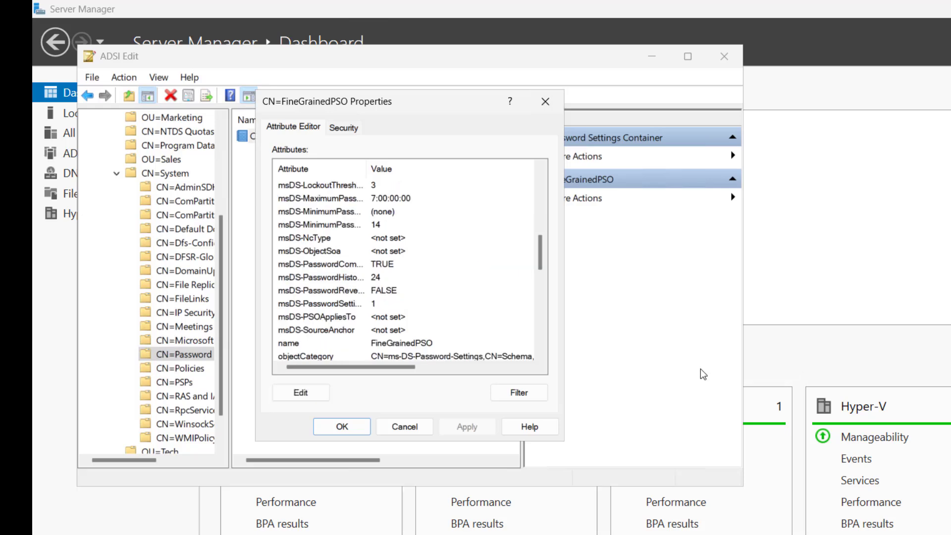
click(303, 320)
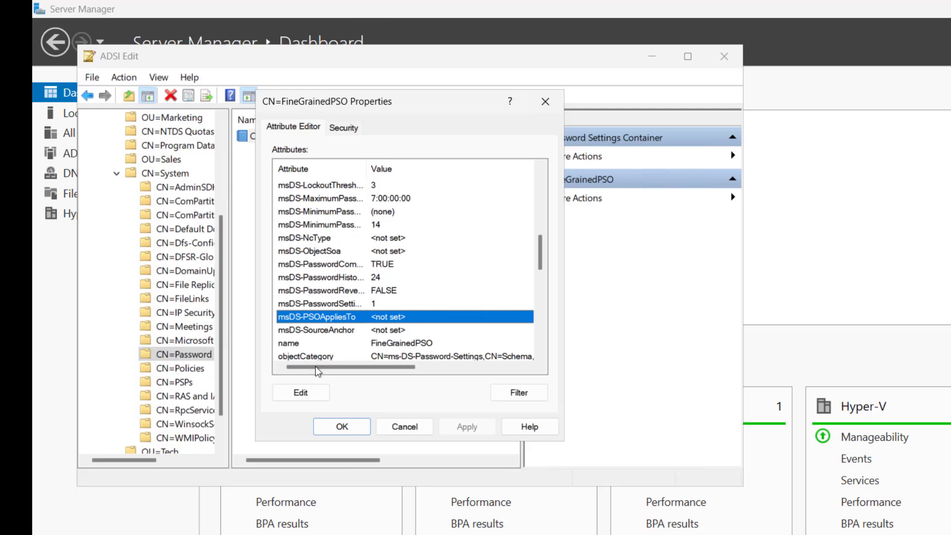
click(301, 392)
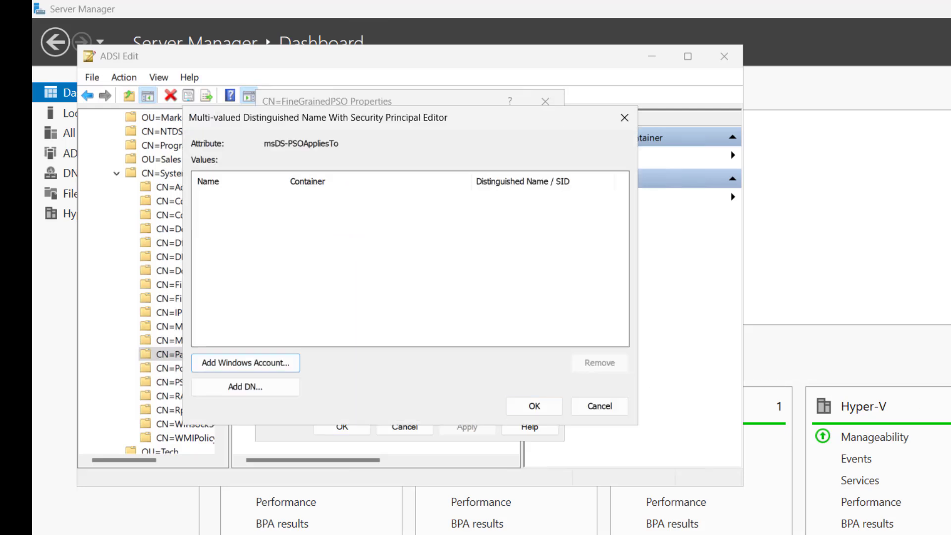
Step: Find the FineGrainedPSO group, add it as a Windows account to msDS-PSOAppliesTo, and apply the object's changed properties
click(243, 368)
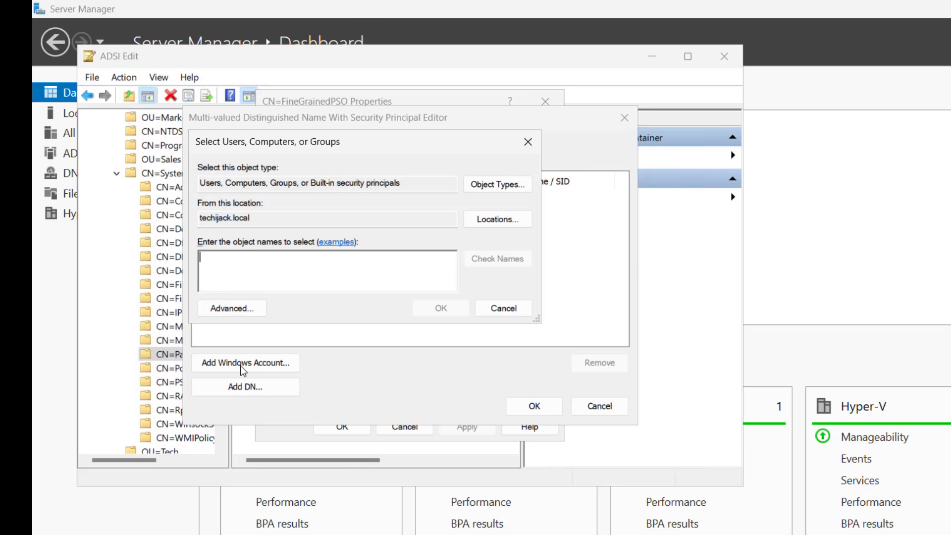
click(232, 315)
click(569, 312)
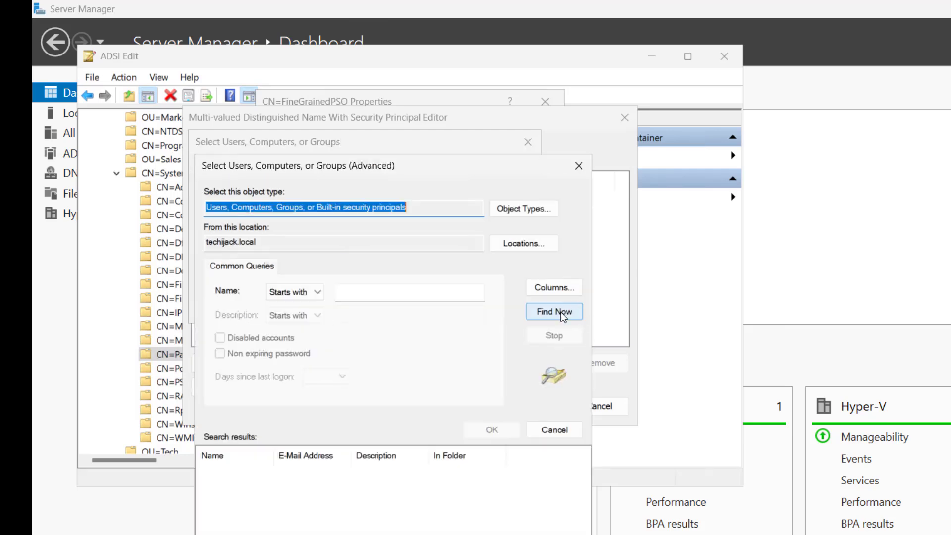
click(238, 502)
key(f)
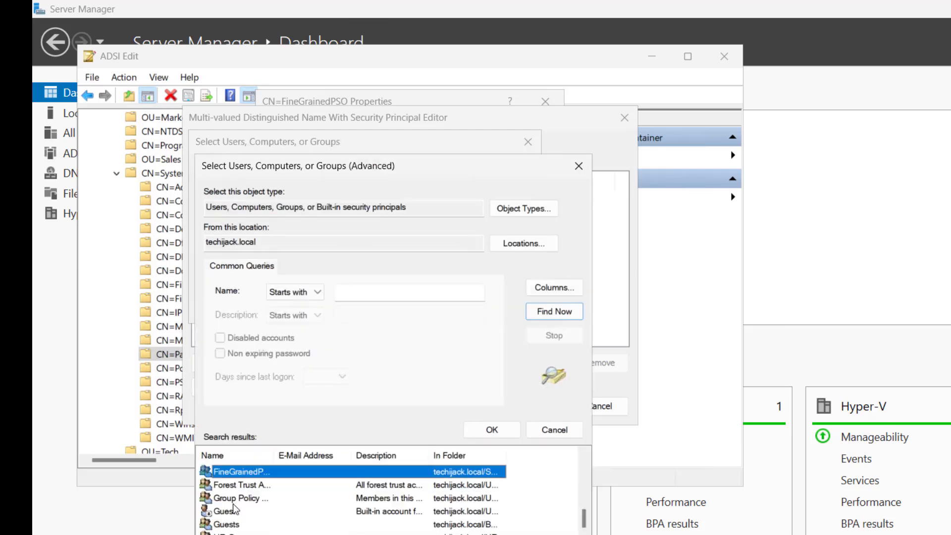
click(487, 435)
click(436, 303)
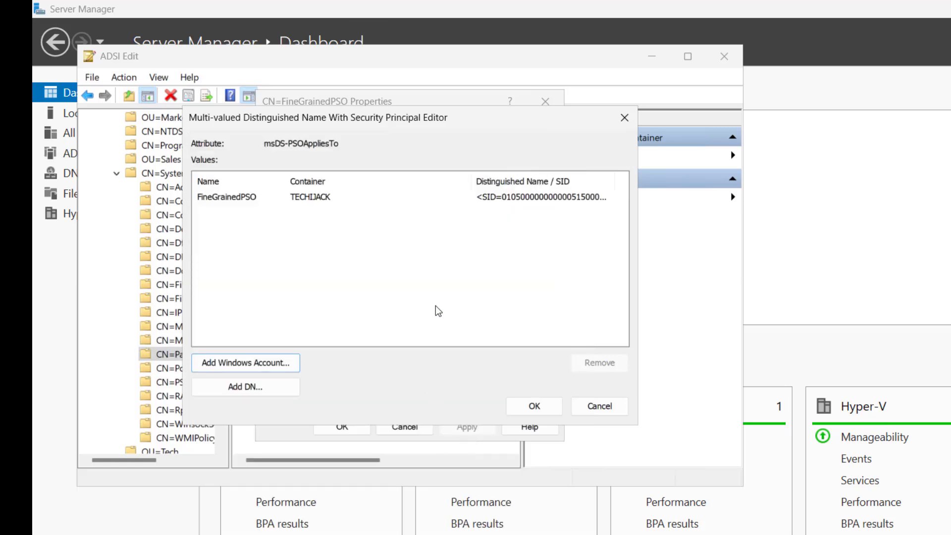
click(534, 406)
click(469, 427)
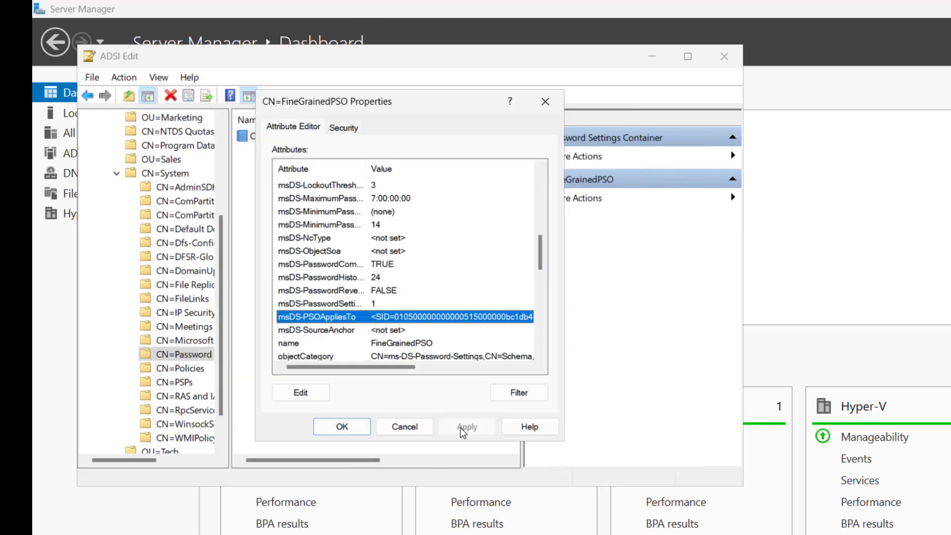
click(354, 426)
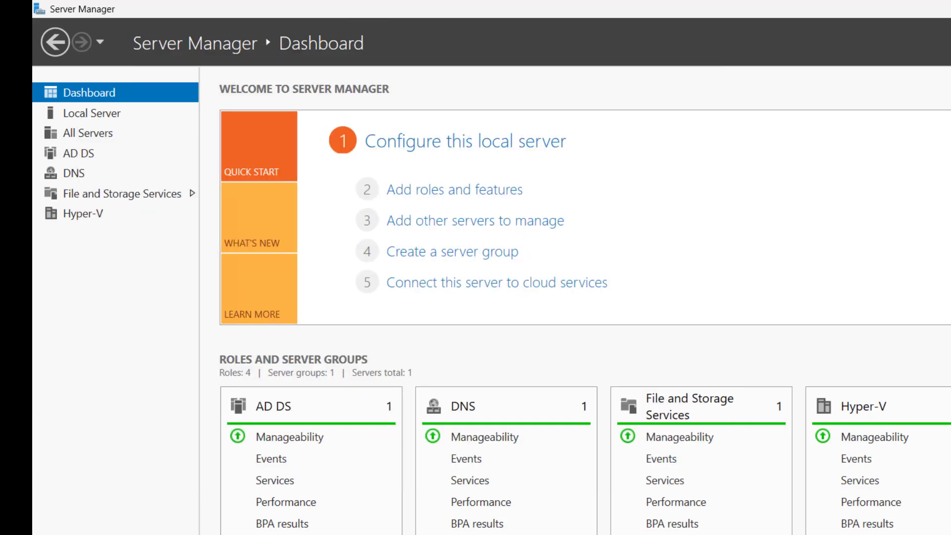
Step: Switch to Windows PowerShell, run Get-ADUserResultantPasswordPolicy for the last user listed in the Sales OU, and examine the resulting policy values
click(751, 534)
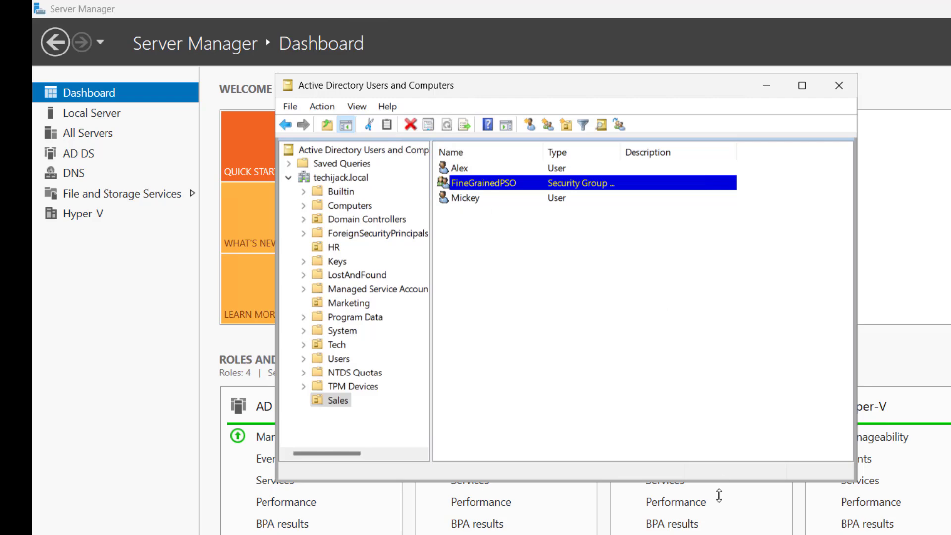
click(696, 521)
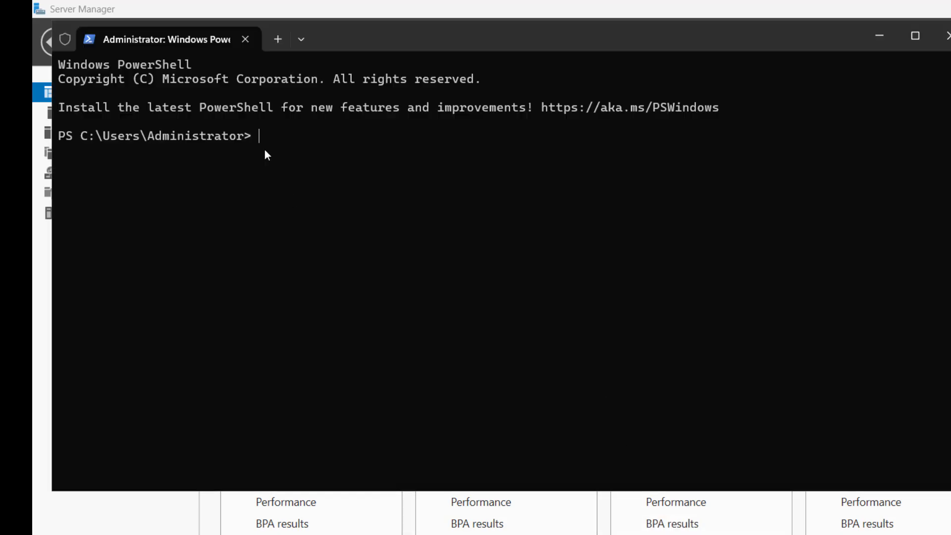
key(ctrl+v)
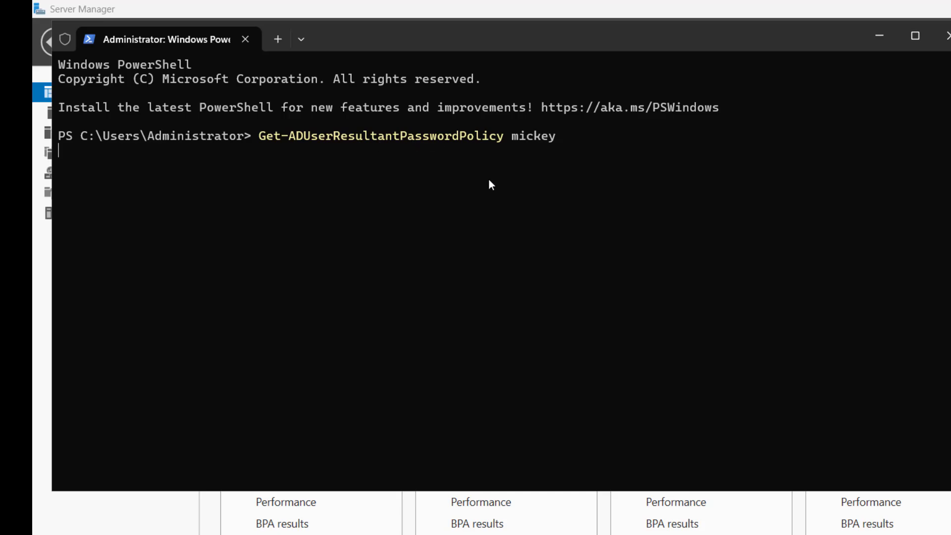
key(Return)
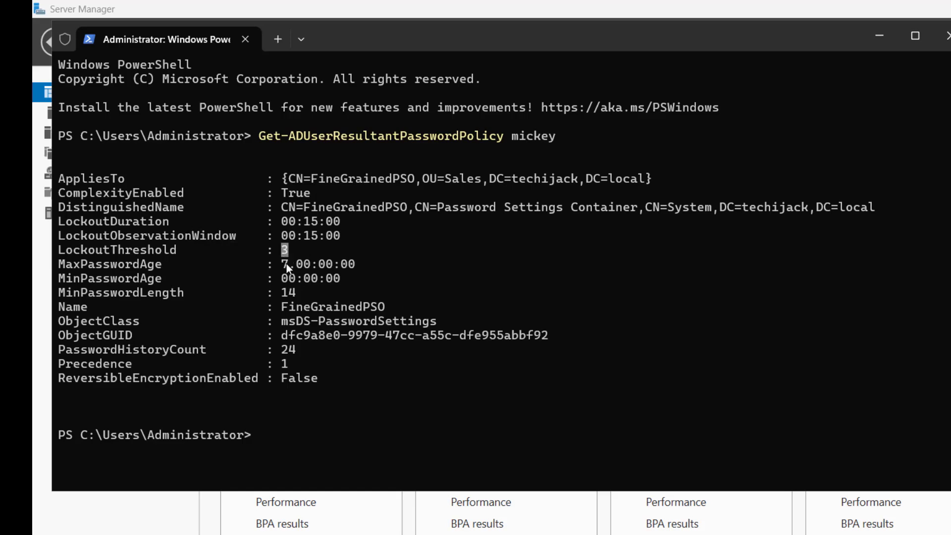
double_click(283, 292)
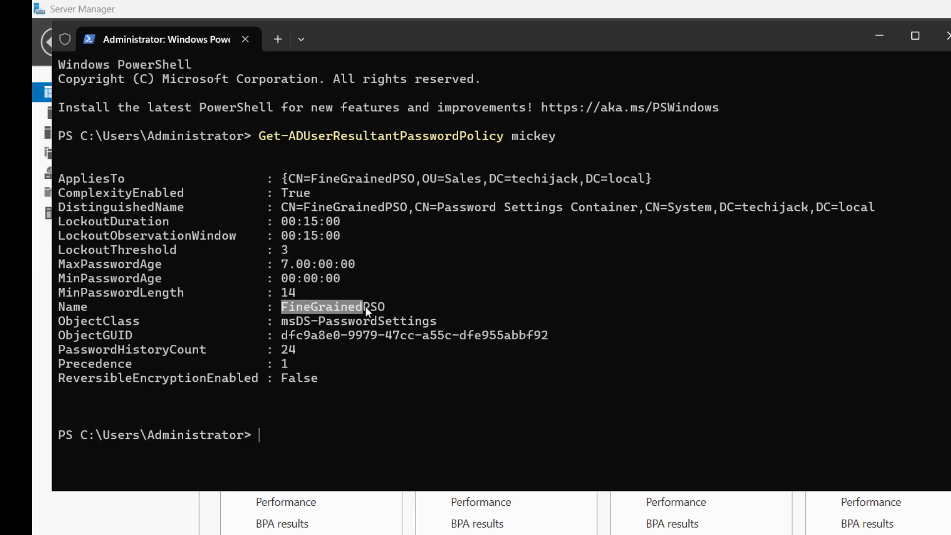
double_click(288, 350)
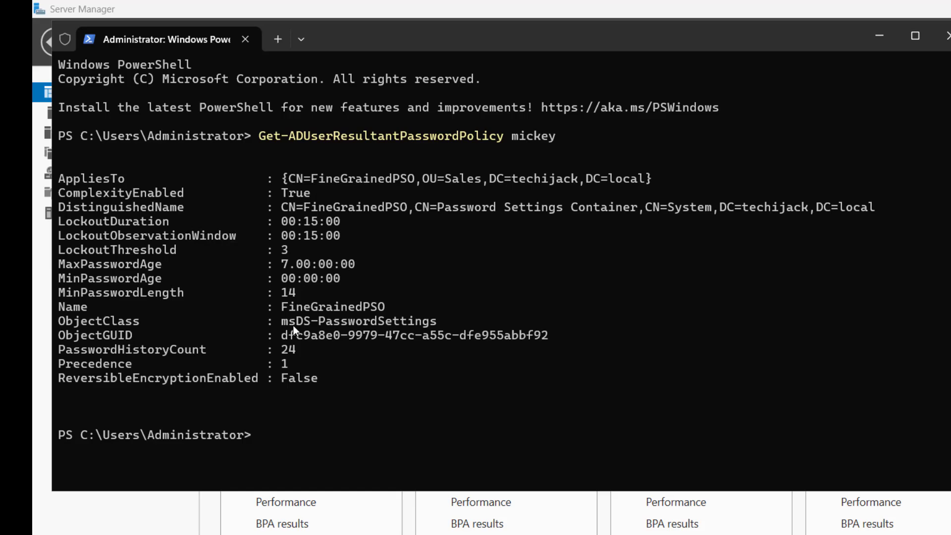
Step: Run Get-ADUserResultantPasswordPolicy again for the first user listed in the Sales OU
key(Up)
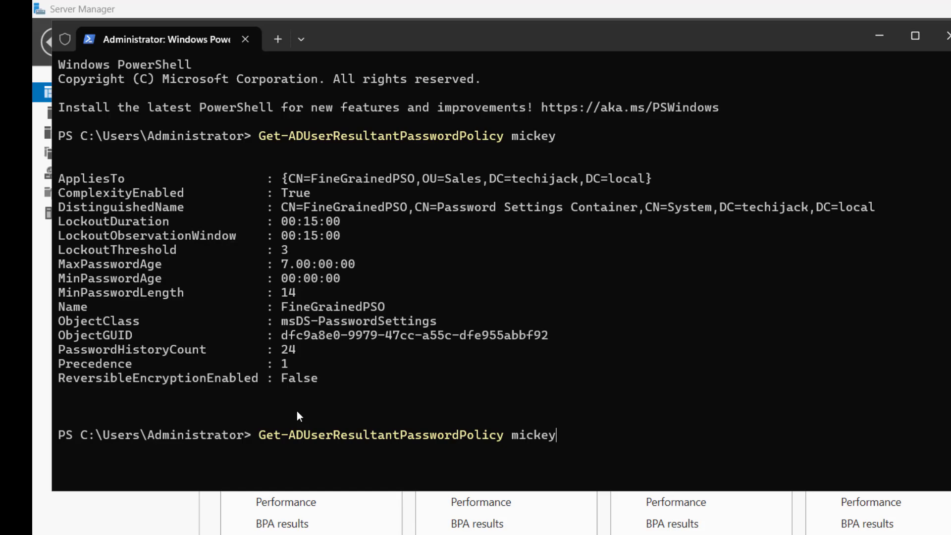
key(ctrl+BackSpace)
text(Alex)
key(Return)
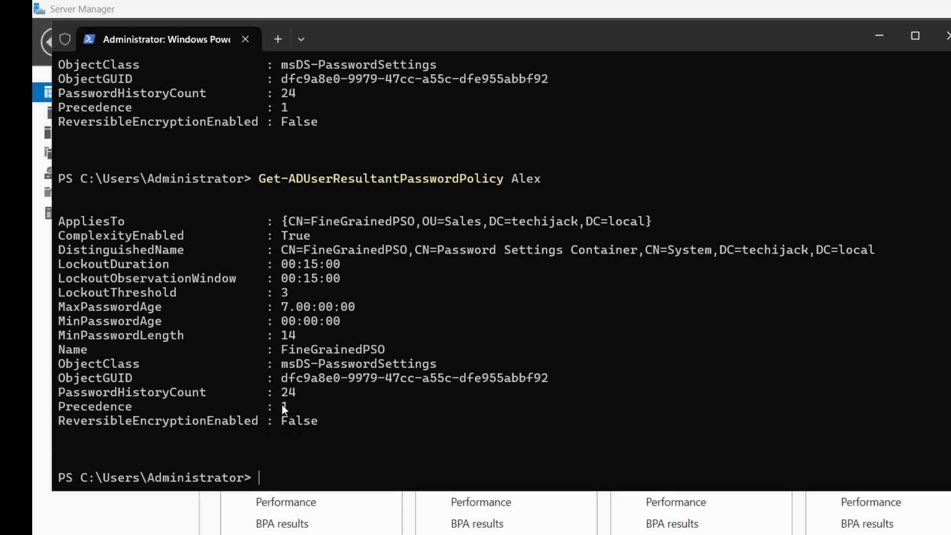